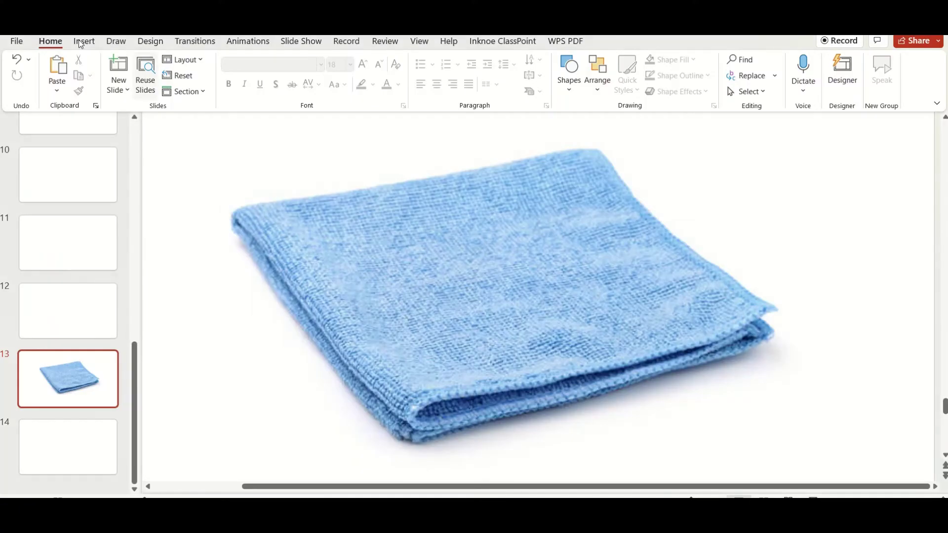
Step: Show slide 13 with the folded blue cloth photo and bring up the Insert commands
left_click(84, 41)
Step: Start a Freeform trace along the cloth's top edge, top corner and right side
left_click(229, 91)
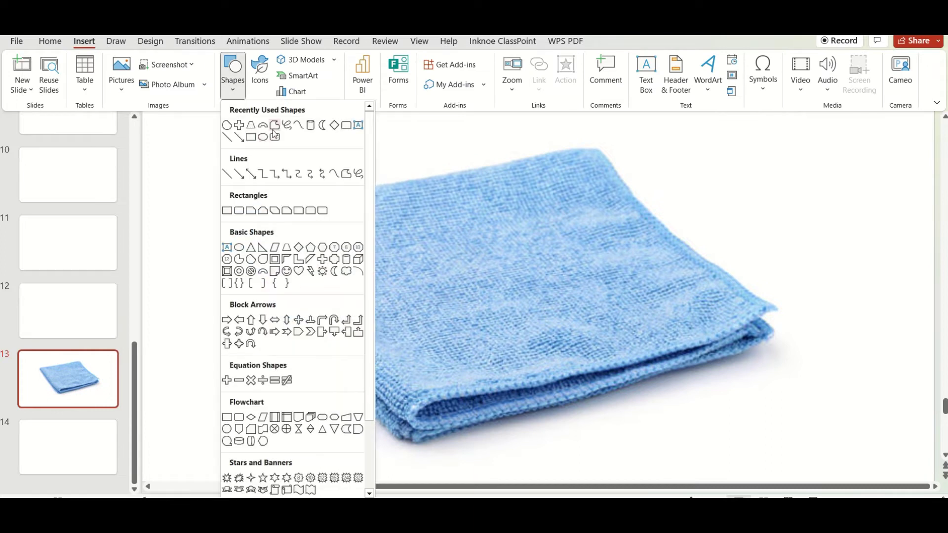
left_click(270, 121)
left_click(288, 197)
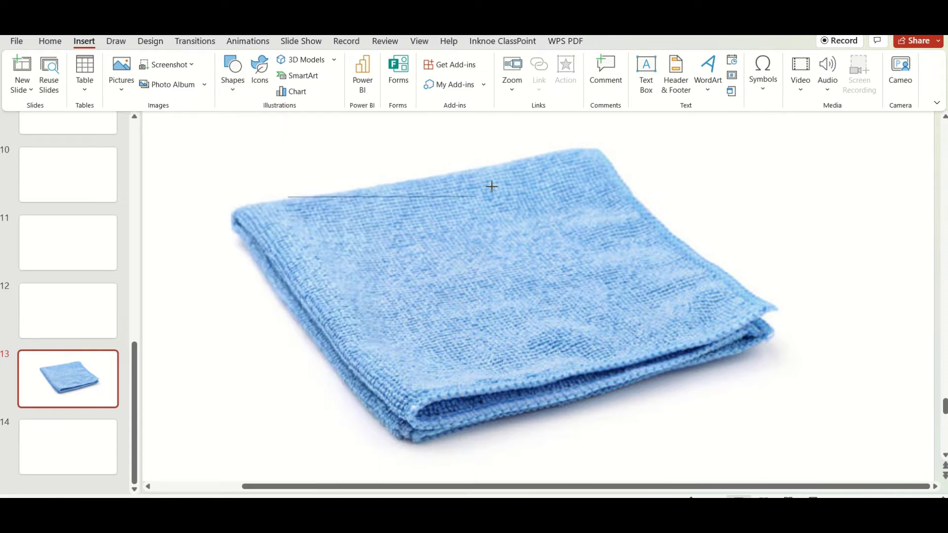
left_click(575, 148)
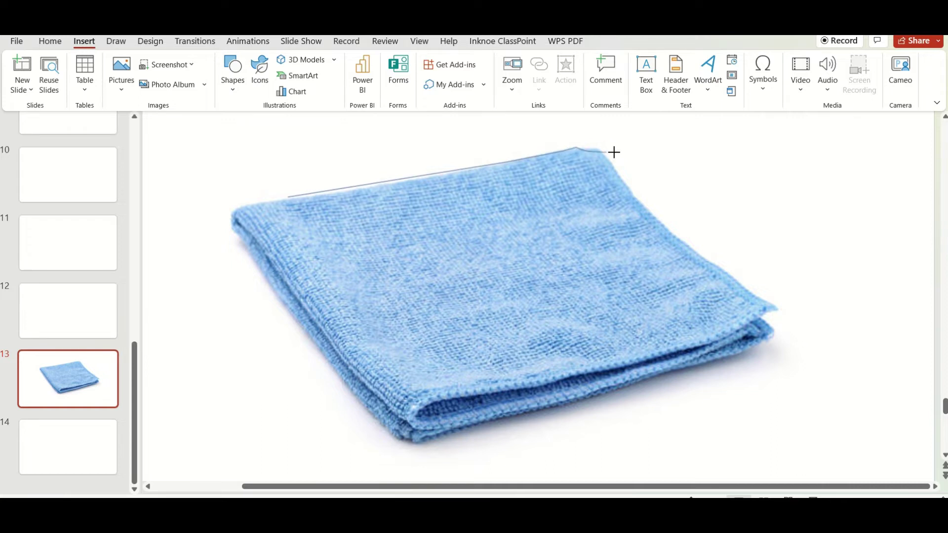
left_click(594, 152)
left_click(601, 149)
left_click(640, 205)
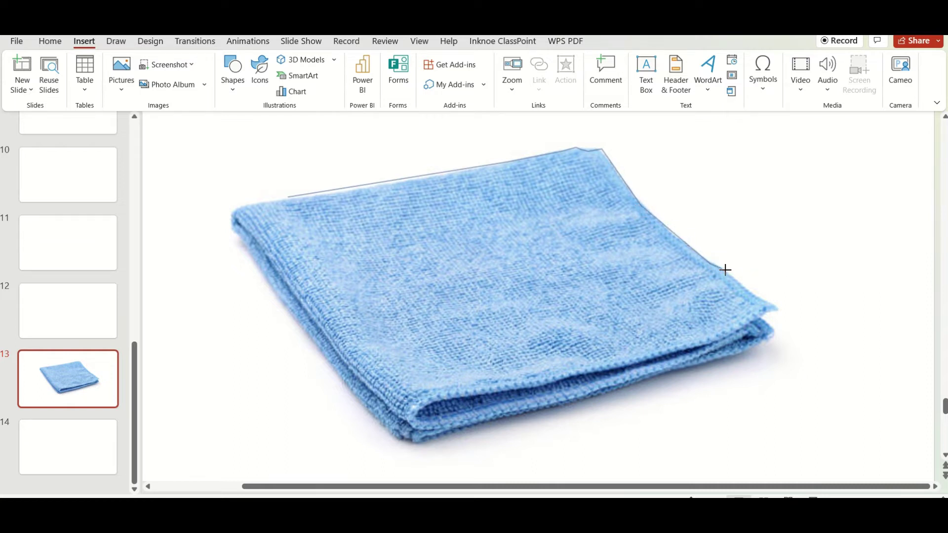
left_click(778, 309)
left_click(774, 332)
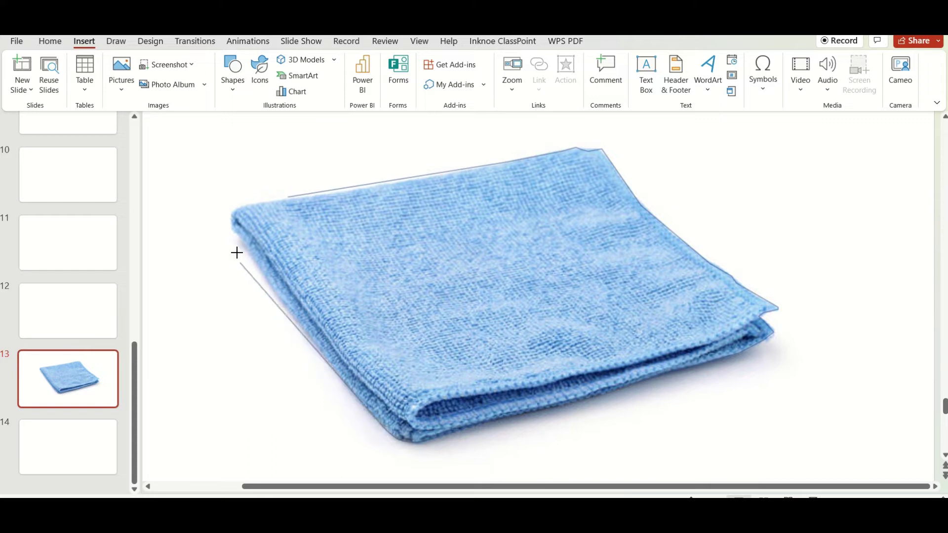
Step: Trace up the left edge and close the outline into a solid blue 11.26 × 20.87 cm shape
left_click(283, 307)
left_click(244, 242)
left_click(231, 228)
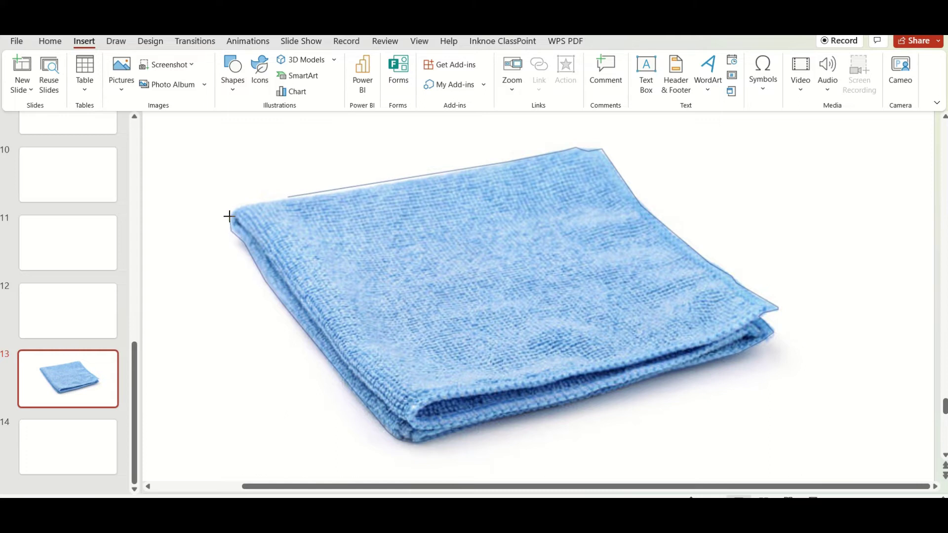
left_click(232, 211)
left_click(240, 205)
left_click(286, 196)
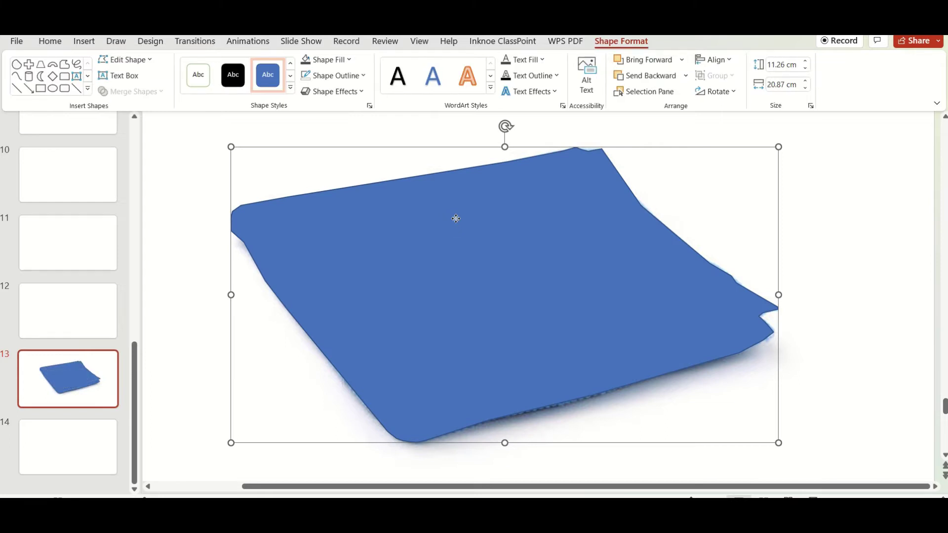
right_click(455, 218)
Step: Send the blue silhouette behind the photo and begin a new freeform trace
left_click(520, 348)
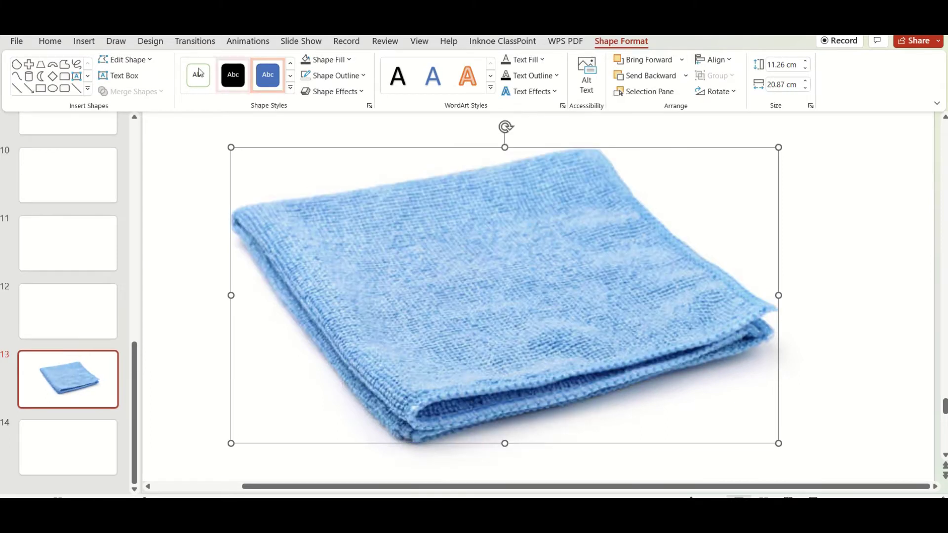
left_click(64, 65)
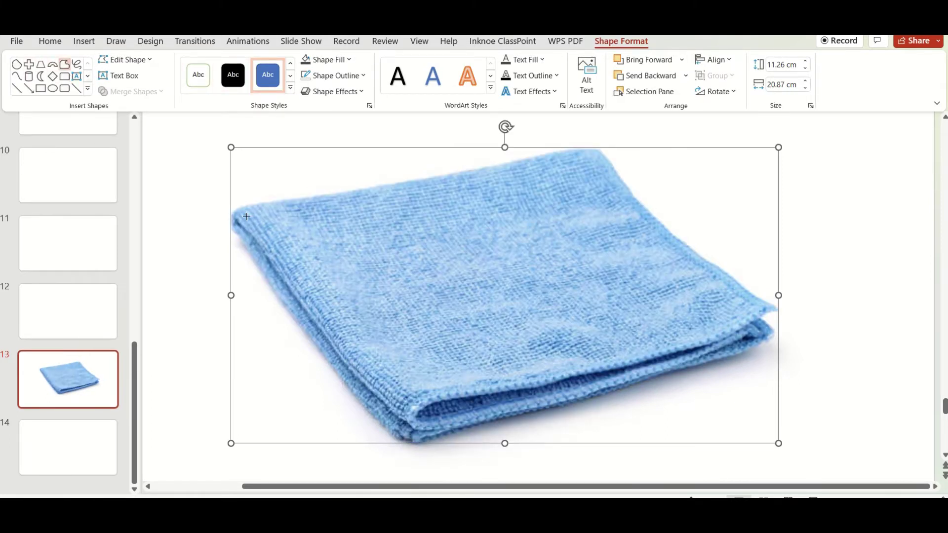
left_click(417, 415)
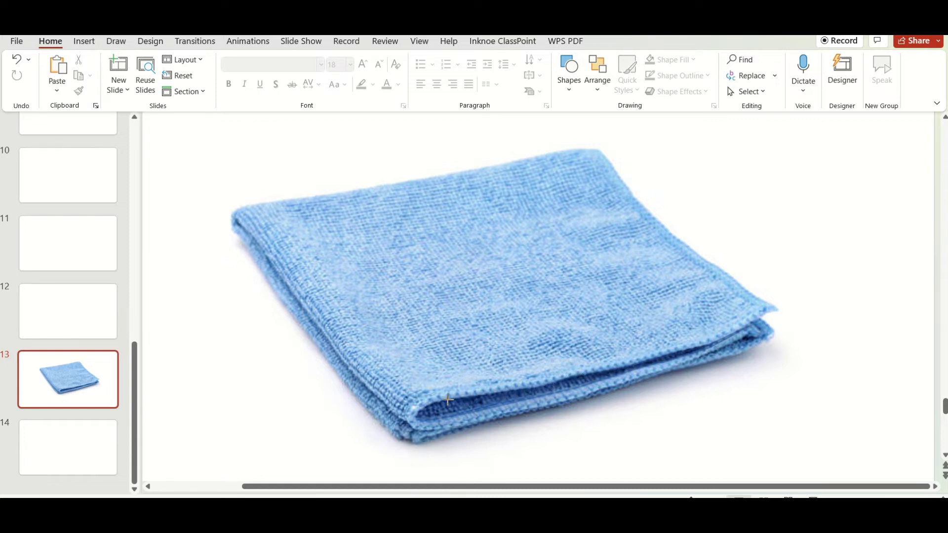
Step: Close the lower-fold wedge as a 3.62 × 12.78 cm blue freeform
left_click(419, 411)
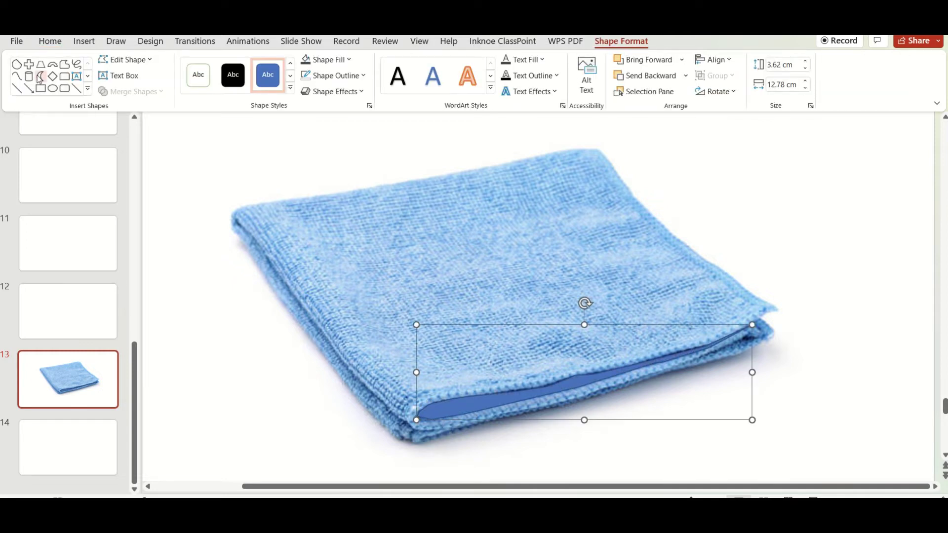
left_click(236, 223)
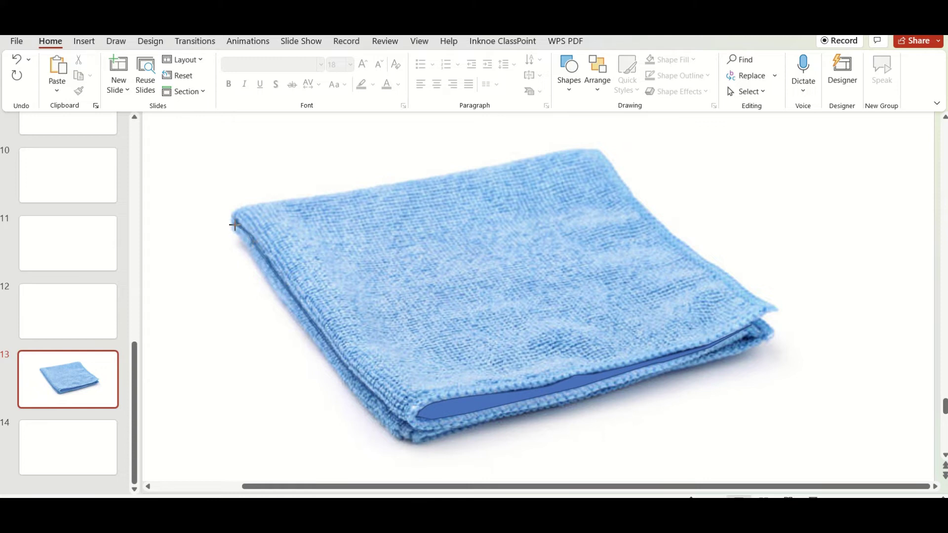
Step: Draw a thin blue freeform strip down the cloth's left edge
left_click_drag(235, 223, 436, 432)
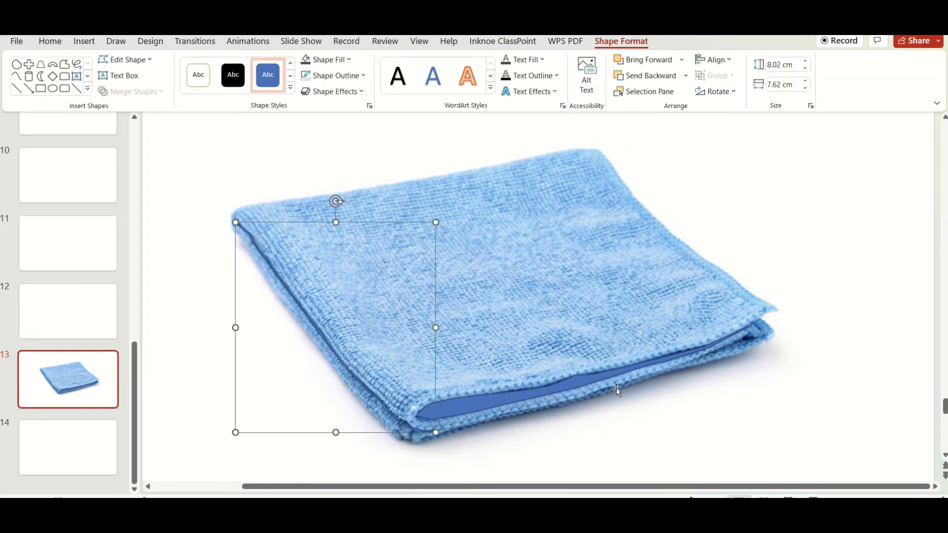
left_click(65, 64)
key("Delete")
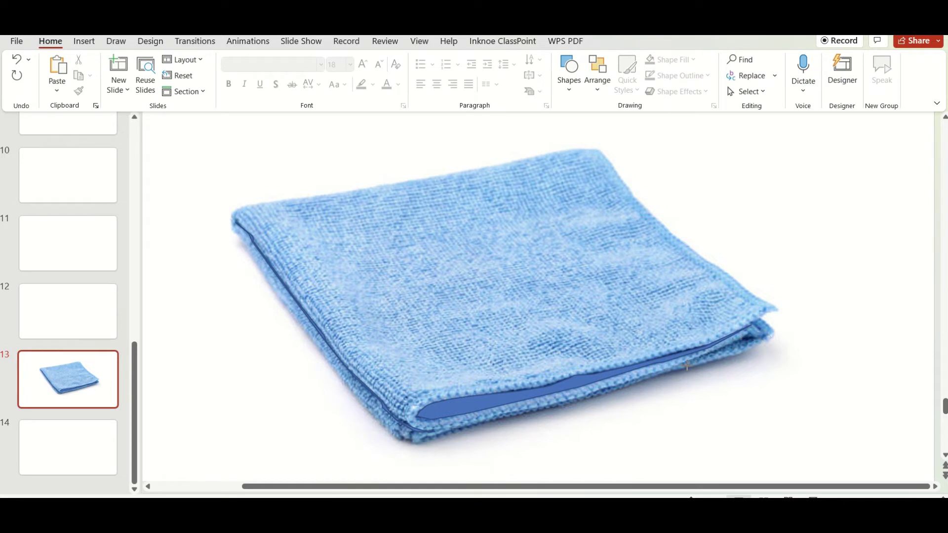
Step: Add a small 1.1 × 3.2 cm blue sliver filling the fold gap at the right corner
left_click_drag(681, 364, 765, 335)
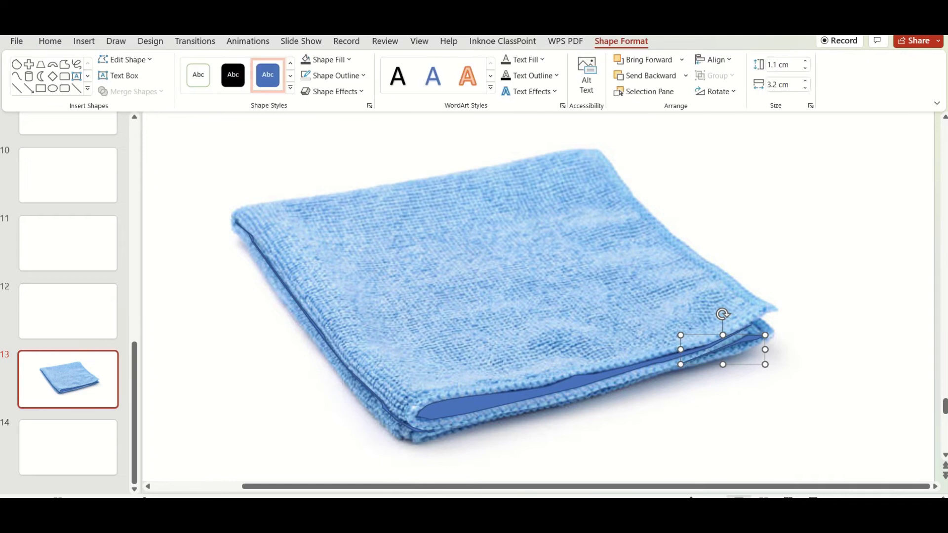
scroll(603, 419, "up", 5, "ctrl")
scroll(566, 402, "up", 2)
scroll(571, 406, "up", 1)
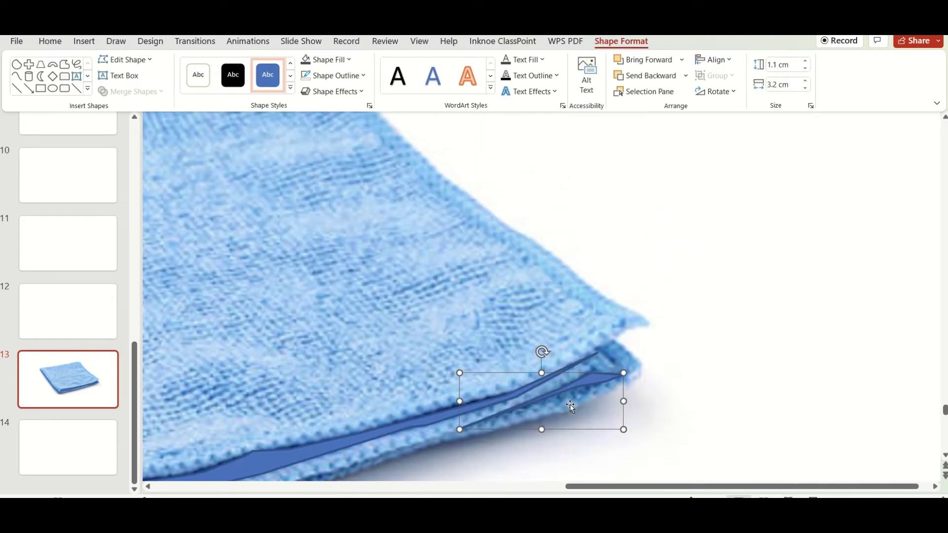
scroll(592, 459, "left", 5)
scroll(592, 459, "down", 1)
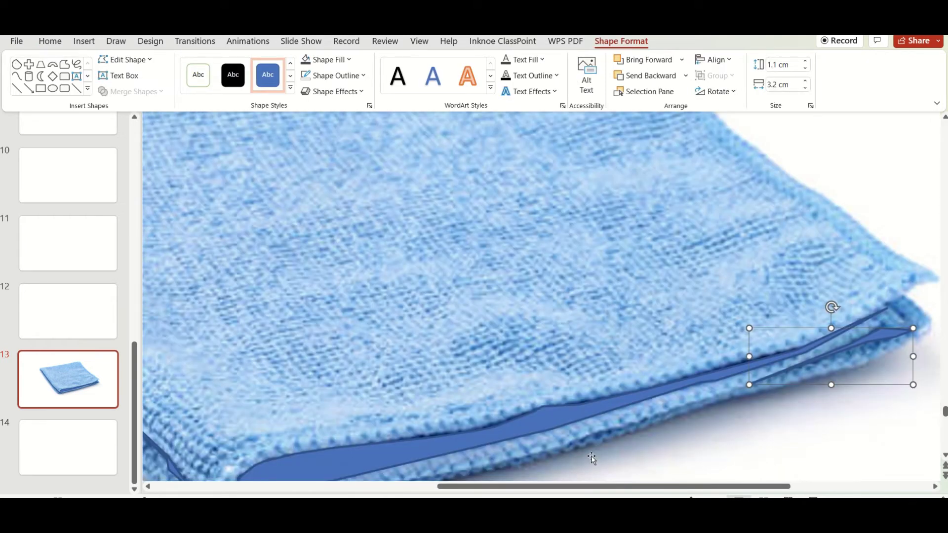
scroll(592, 459, "down", 2)
left_click_drag(555, 486, 417, 487)
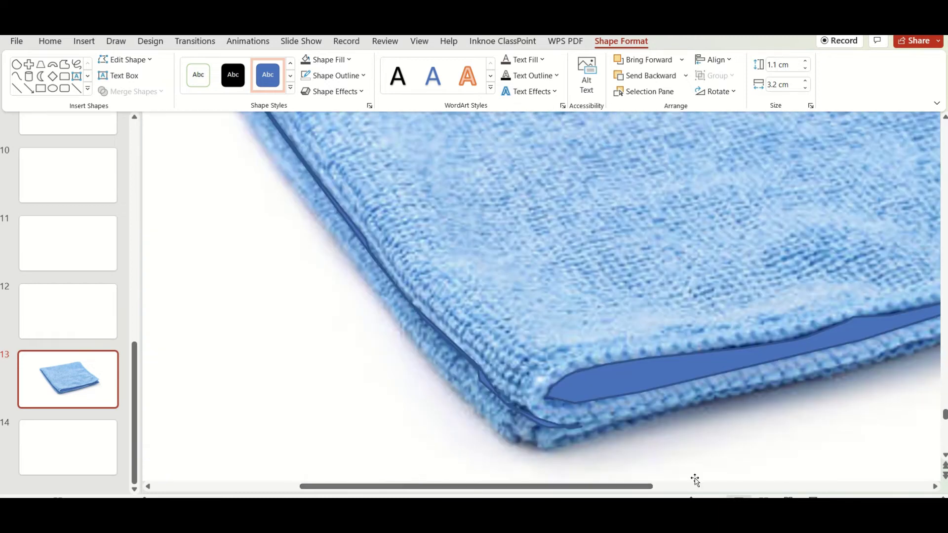
scroll(743, 457, "down", 5, "ctrl")
scroll(738, 455, "up", 2)
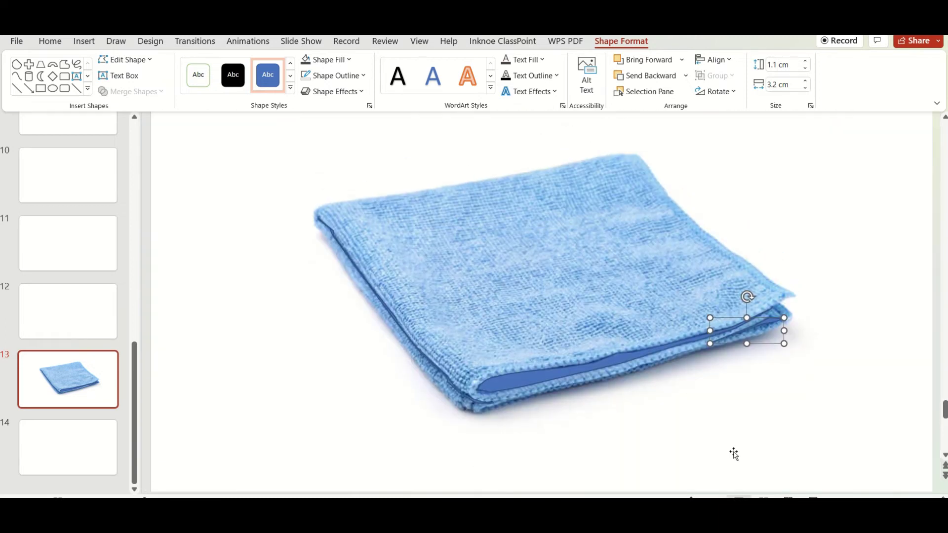
scroll(734, 453, "up", 1)
left_click(321, 156)
Step: Trace the cloth's flat top face as a 9.56 × 18.73 cm blue freeform
left_click(84, 41)
left_click(232, 79)
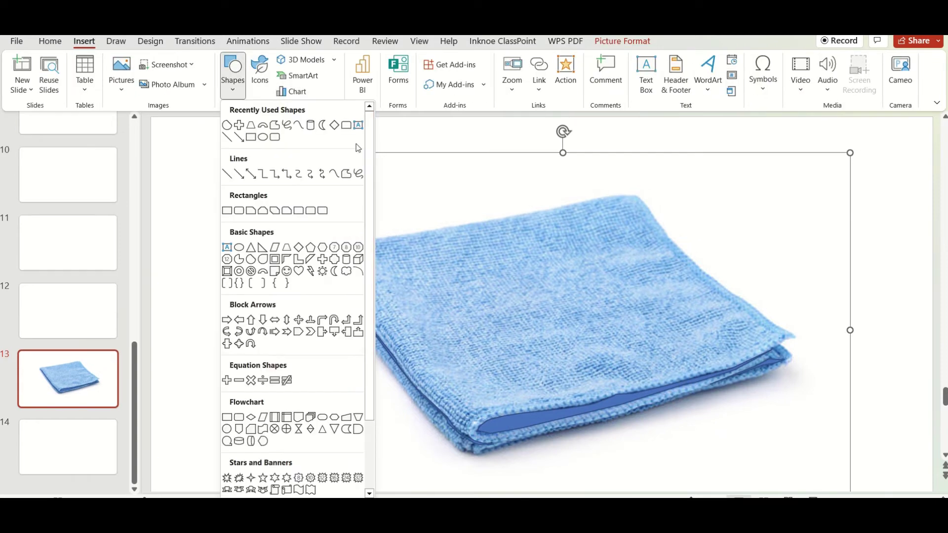
left_click(275, 126)
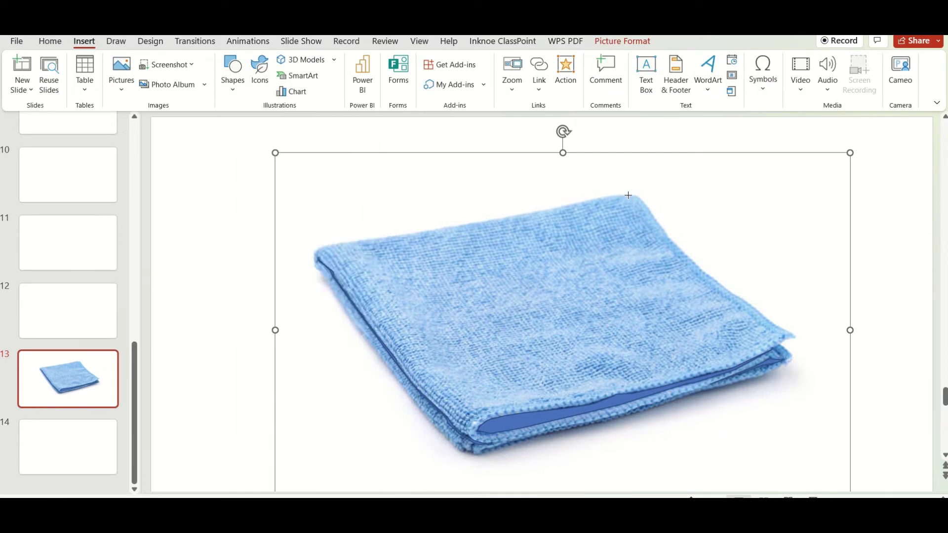
left_click(628, 195)
mouse_move(692, 270)
left_mouse_down()
mouse_move(752, 319)
mouse_move(752, 351)
mouse_move(713, 369)
mouse_move(479, 416)
mouse_move(486, 412)
mouse_move(423, 377)
mouse_move(434, 380)
mouse_move(427, 360)
mouse_move(346, 247)
mouse_move(625, 196)
left_mouse_up()
left_click(624, 196)
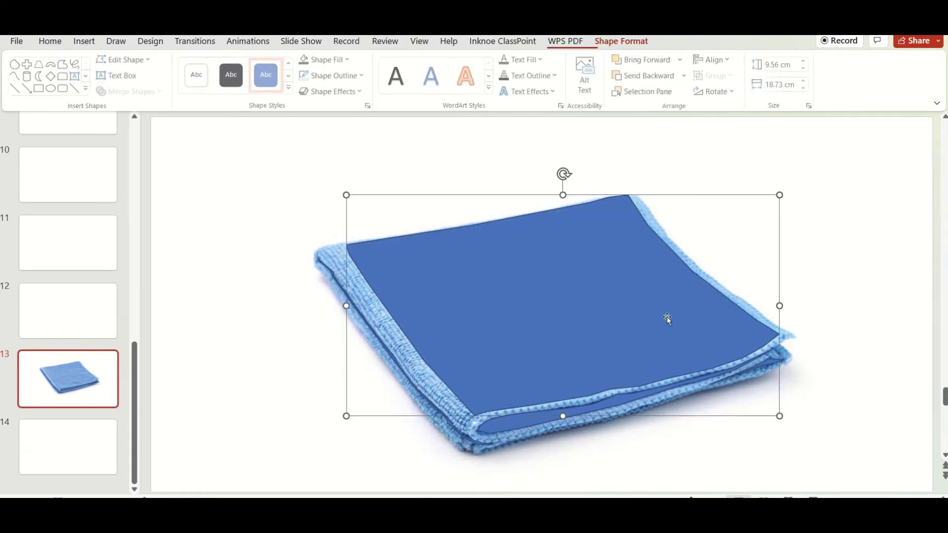
left_click(468, 445)
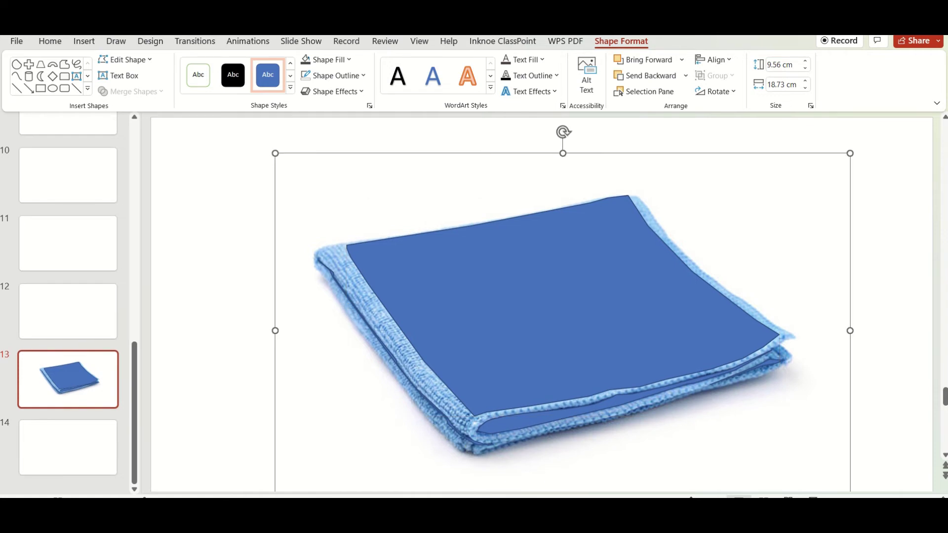
scroll(718, 429, "down", 2)
Step: Move the cloth photo to the slide's upper left, away from the illustration
left_click_drag(718, 429, 287, 334)
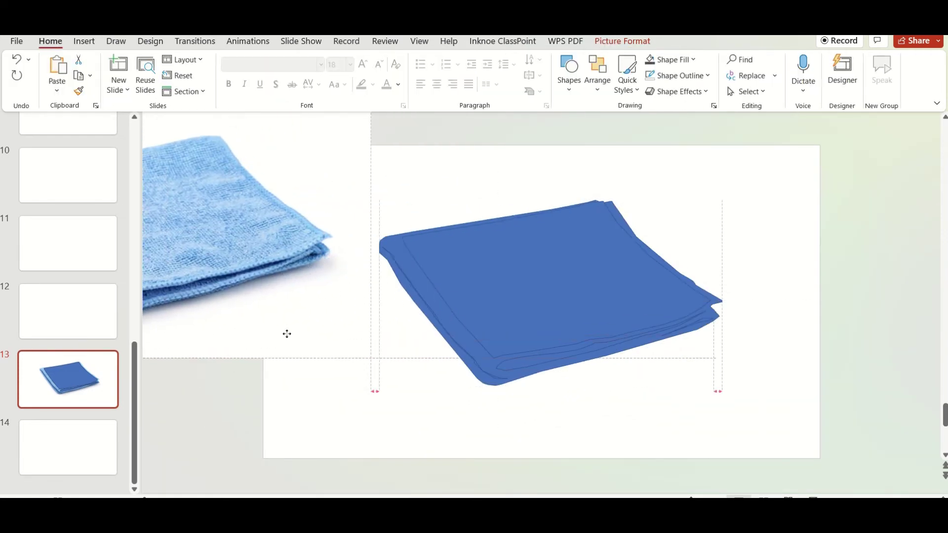
scroll(287, 335, "up", 2)
left_click_drag(287, 334, 348, 100)
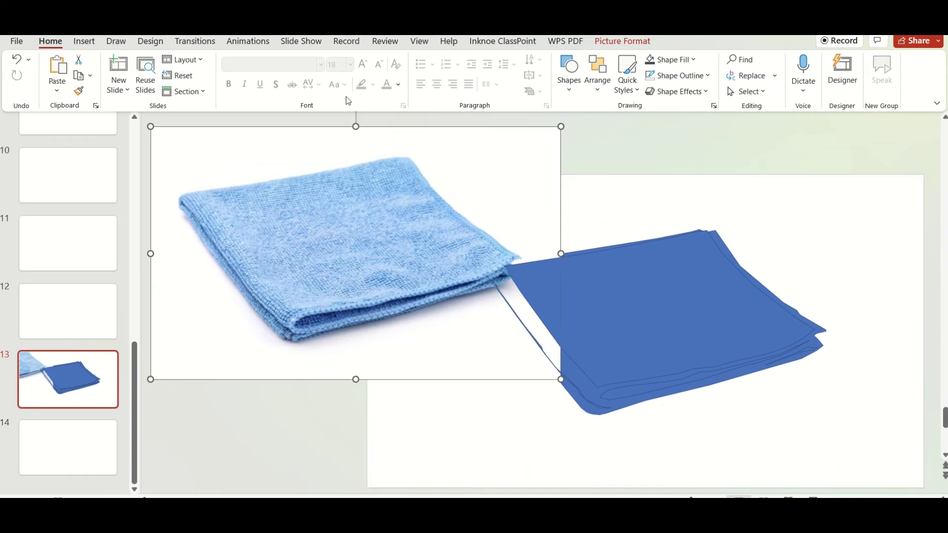
left_click(622, 41)
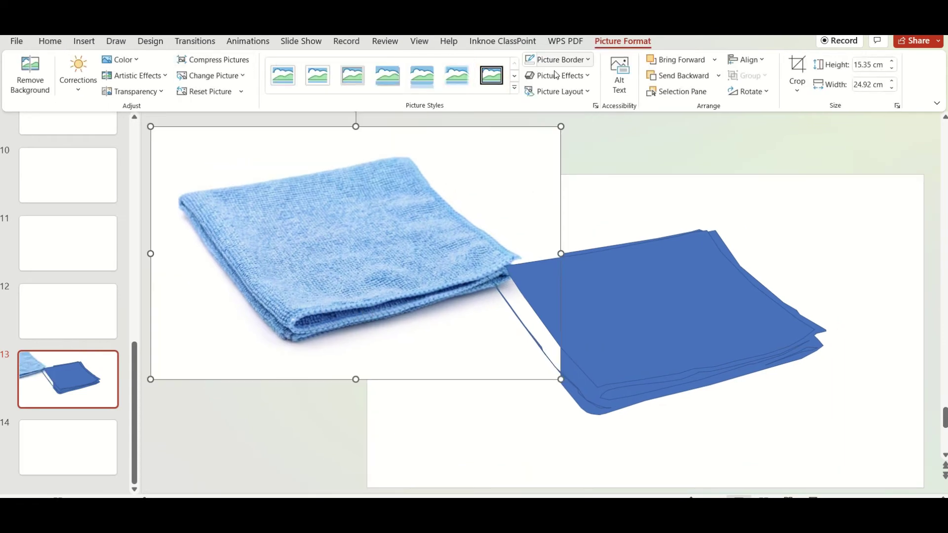
Step: Fill the top-face shape with light towel blue sampled by the Eyedropper
left_click(740, 296)
left_click(621, 41)
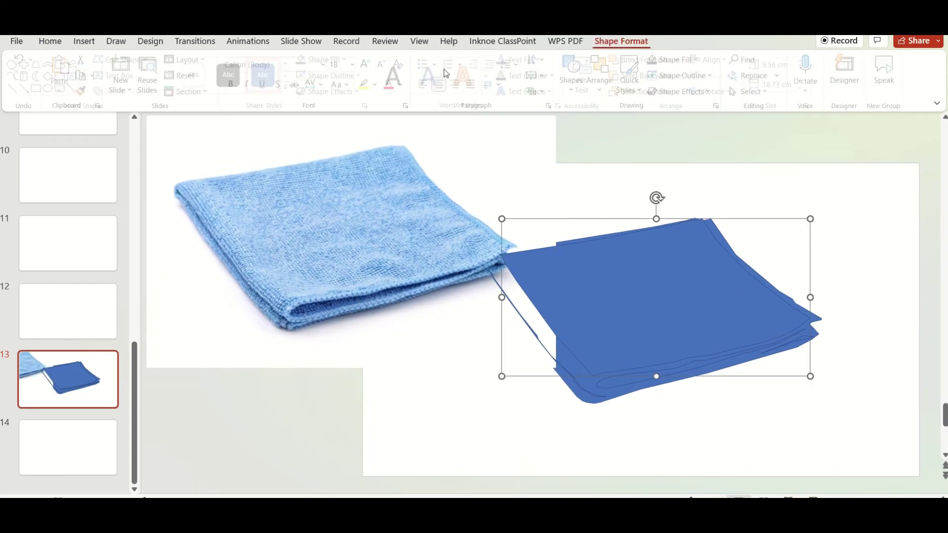
left_click(326, 59)
left_click(386, 268)
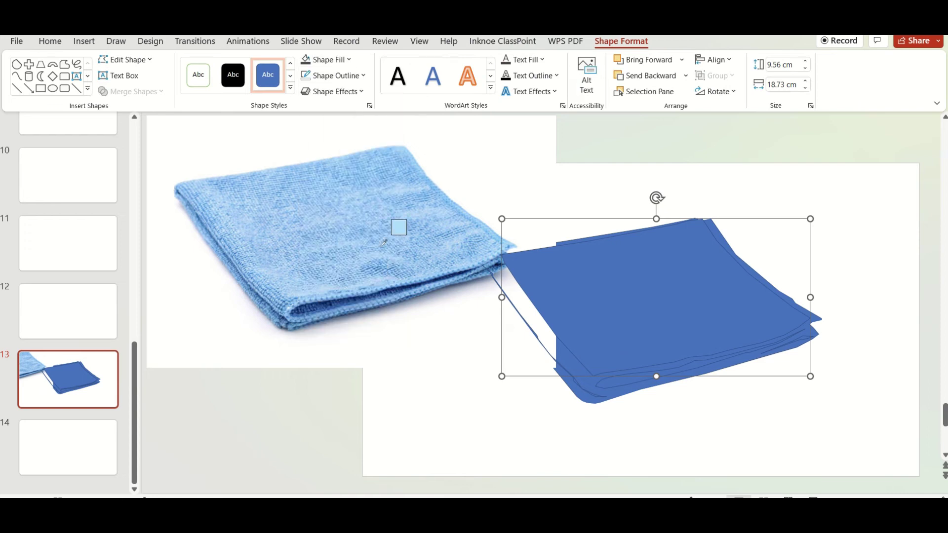
left_click(383, 243)
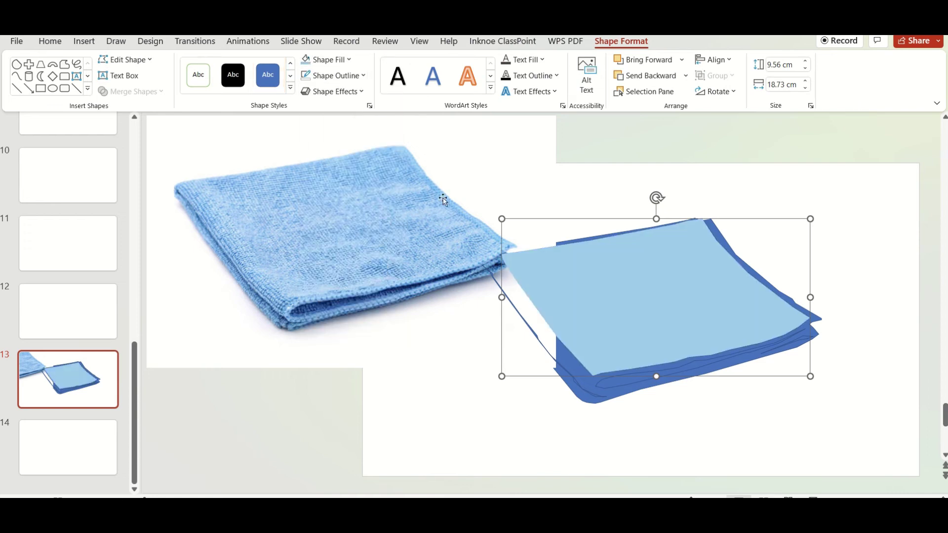
Step: Fill the lower strip with a darker blue sampled from the towel photo
left_click(617, 386)
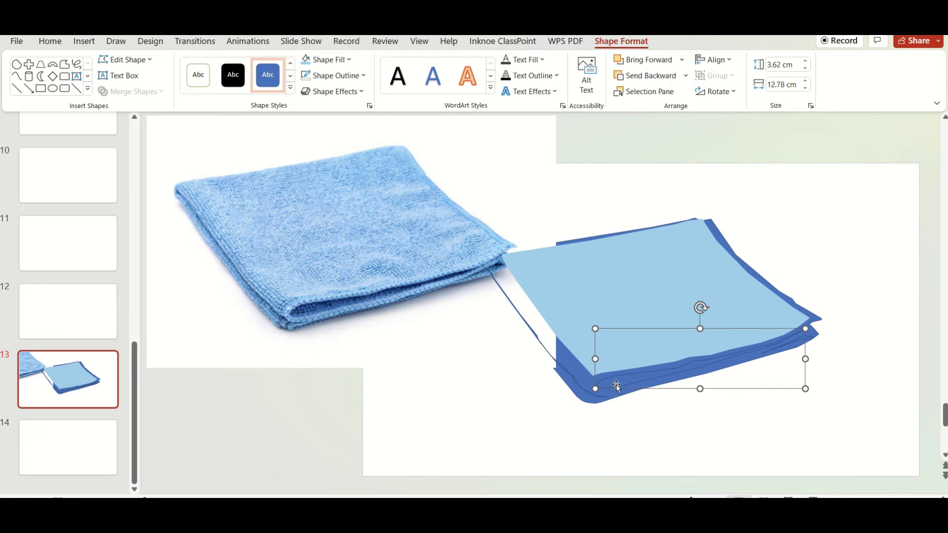
left_click(327, 60)
left_click(333, 267)
left_click(345, 284)
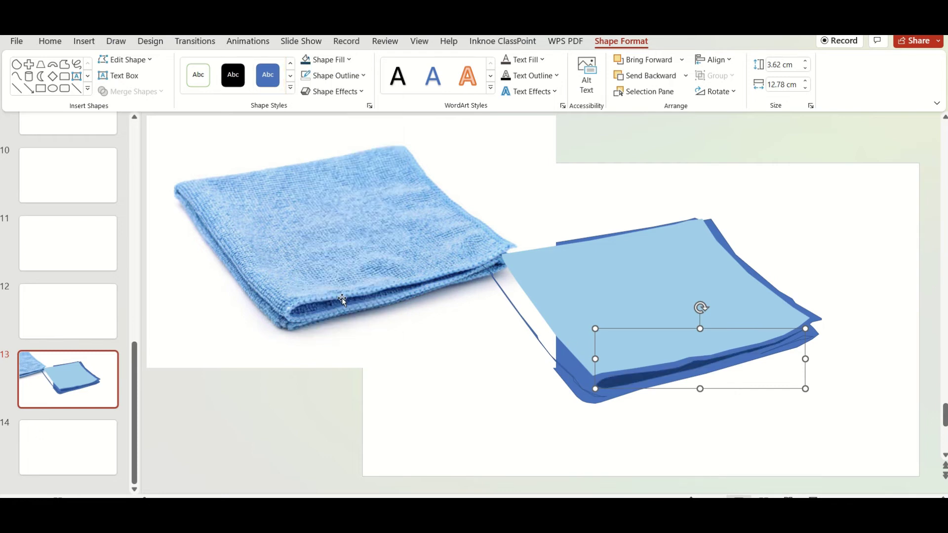
Step: Recolour the dark back silhouette layer with light blue sampled from the photo
left_click(787, 339)
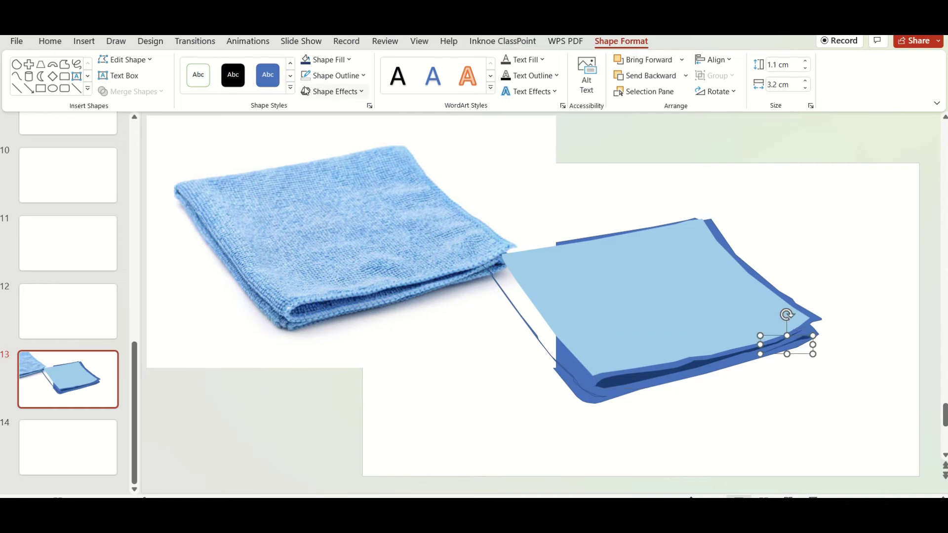
left_click(561, 369)
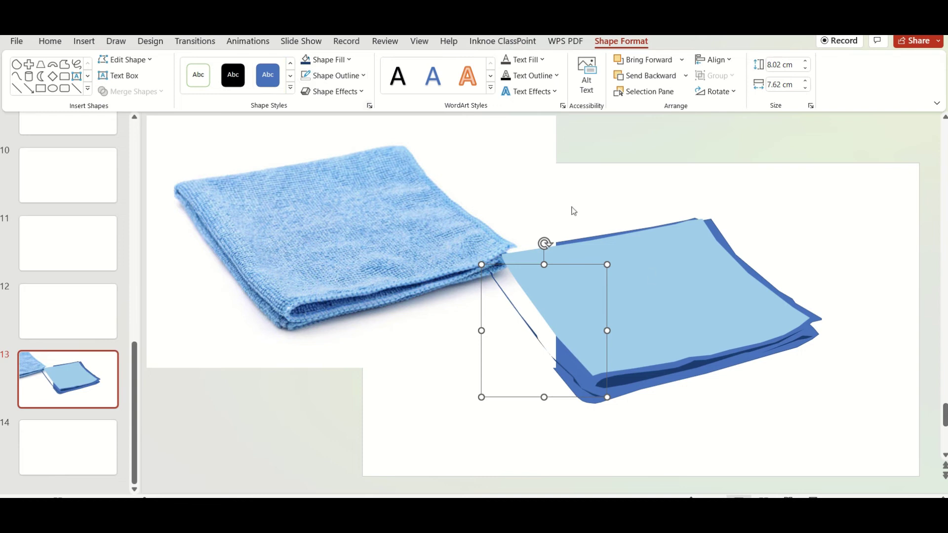
left_click(647, 386)
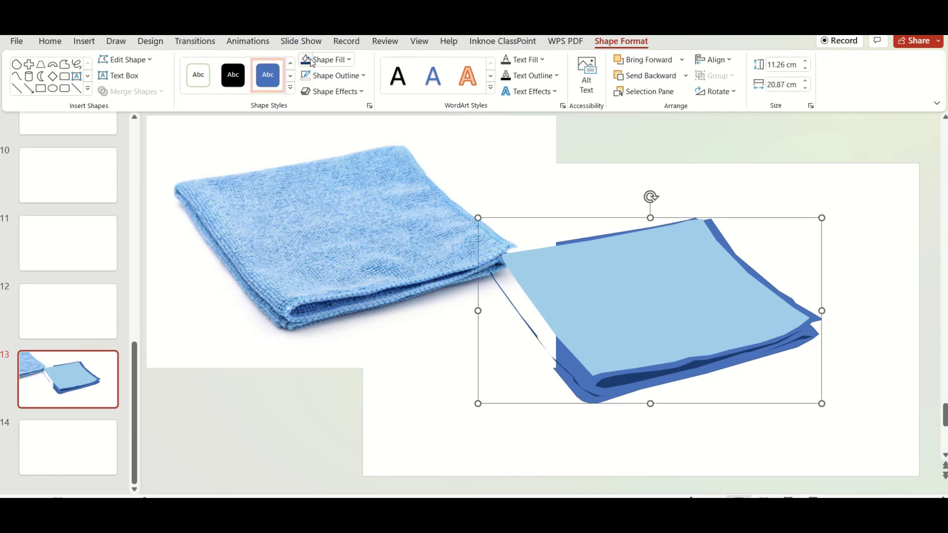
left_click(325, 60)
left_click(340, 267)
left_click(289, 316)
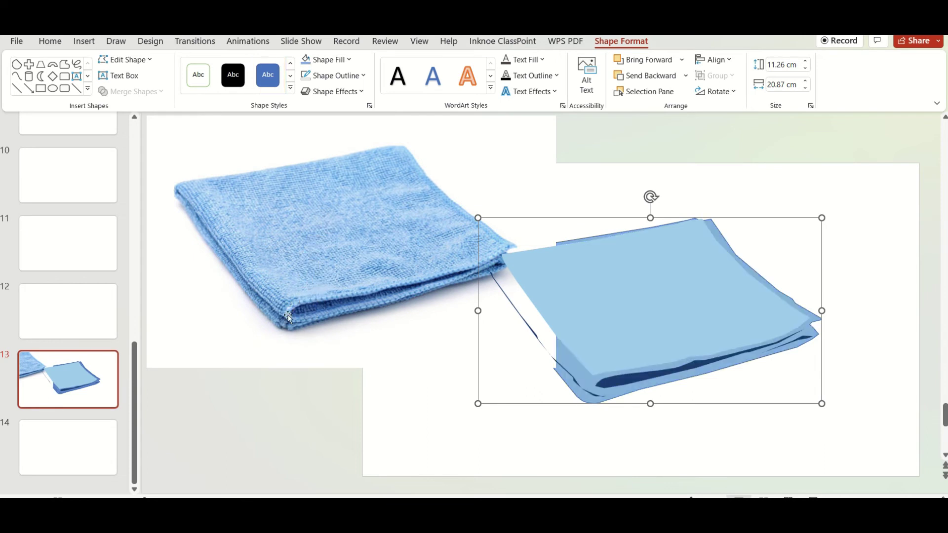
Step: Shift the towel photo aside and zoom in on the drawing's top corner
mouse_move(392, 248)
left_mouse_down()
mouse_move(204, 340)
mouse_move(328, 270)
left_mouse_up()
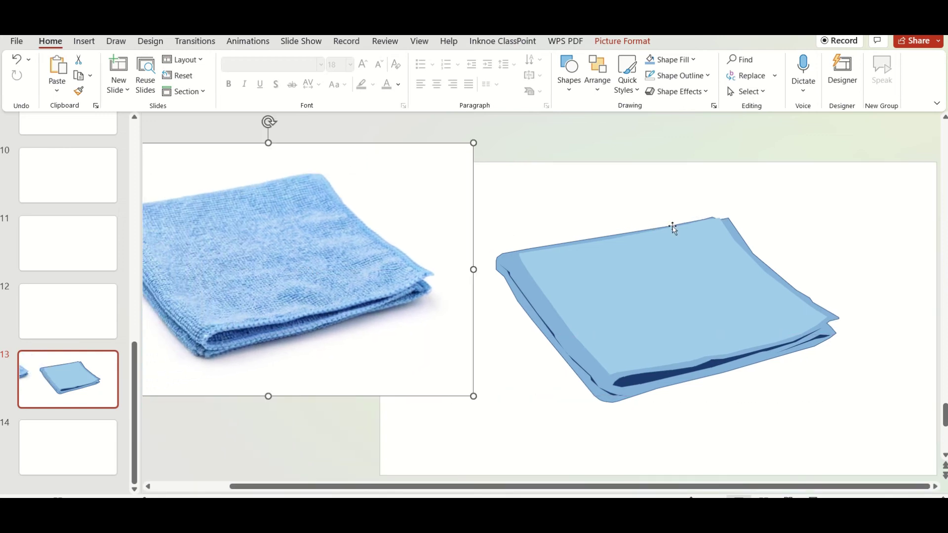
left_click(504, 257)
scroll(504, 257, "down", 1)
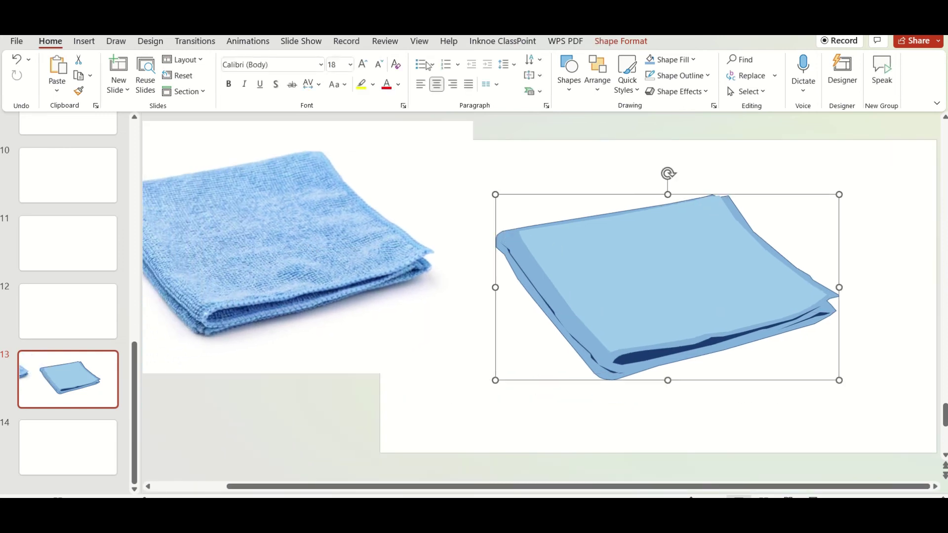
left_click(618, 41)
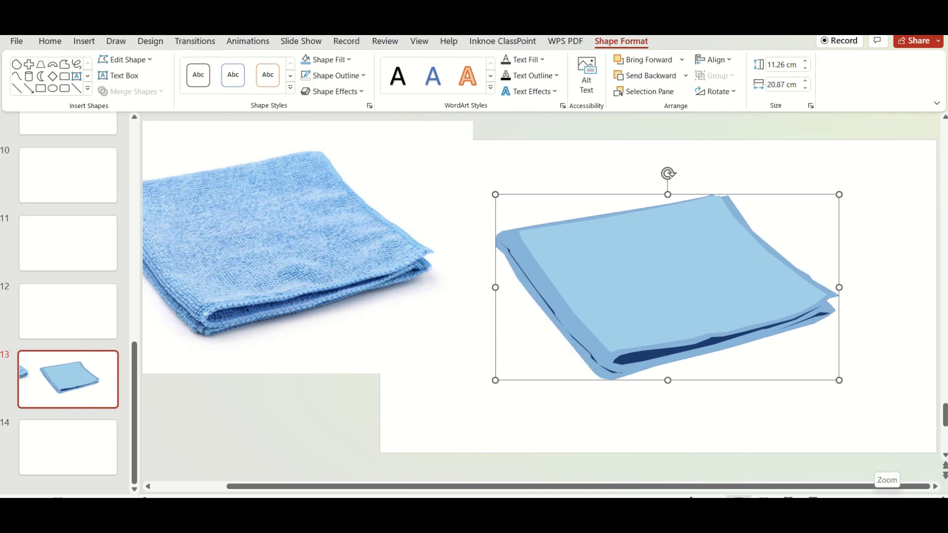
scroll(737, 455, "up", 5, "ctrl")
scroll(706, 380, "up", 3)
left_click(923, 496)
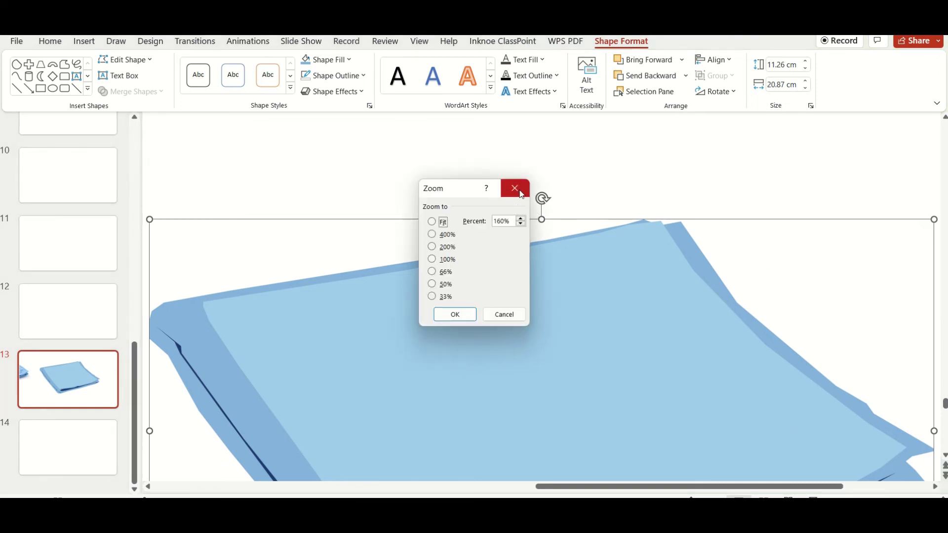
left_click(522, 194)
scroll(743, 446, "up", 3, "ctrl")
scroll(751, 344, "down", 1, "ctrl")
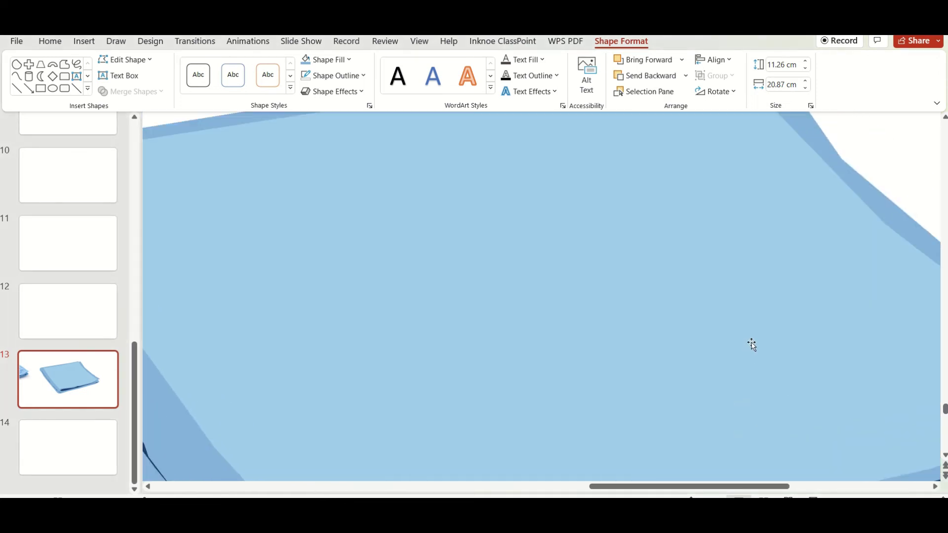
scroll(751, 343, "up", 1)
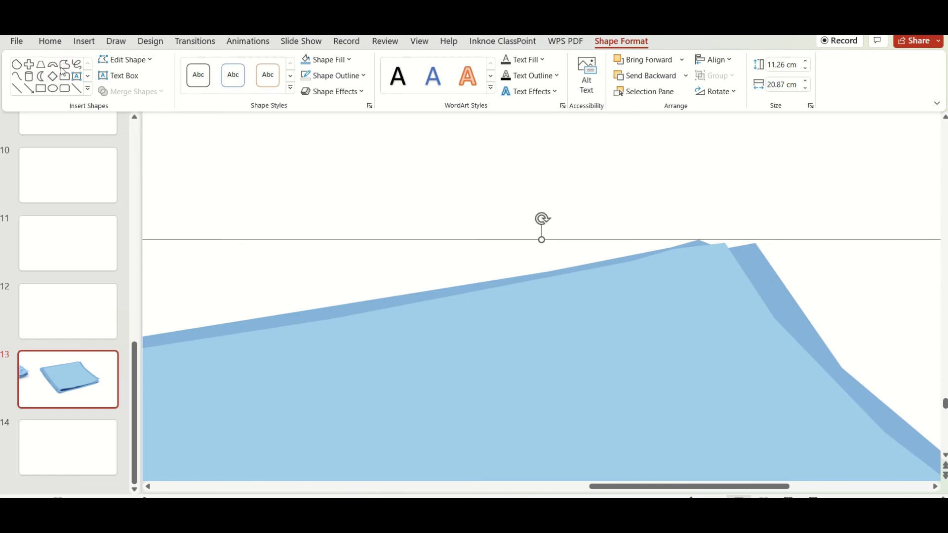
Step: Draw a 0.62 × 1.05 cm corner patch, eyedropper it light blue, and send it backward
left_click_drag(699, 239, 733, 239)
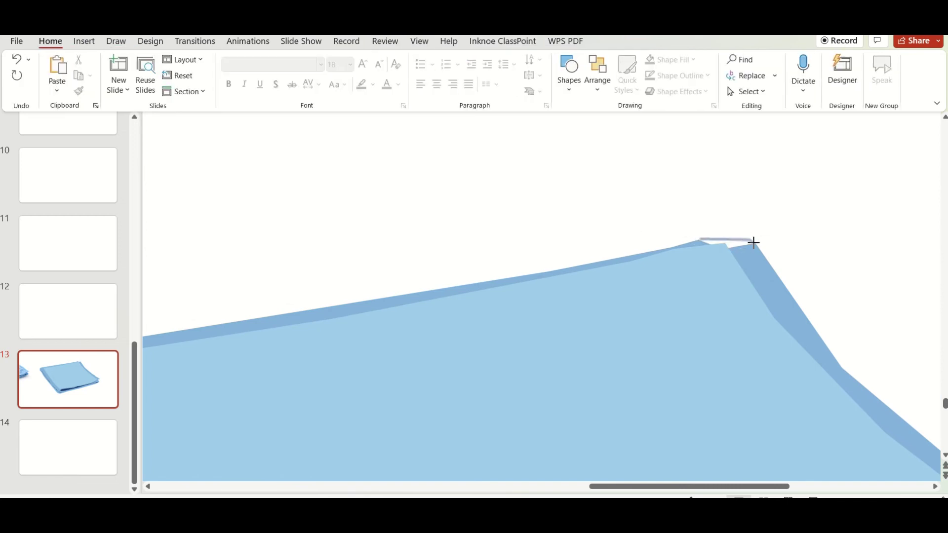
mouse_move(748, 252)
left_mouse_down()
mouse_move(696, 273)
mouse_move(698, 241)
left_mouse_up()
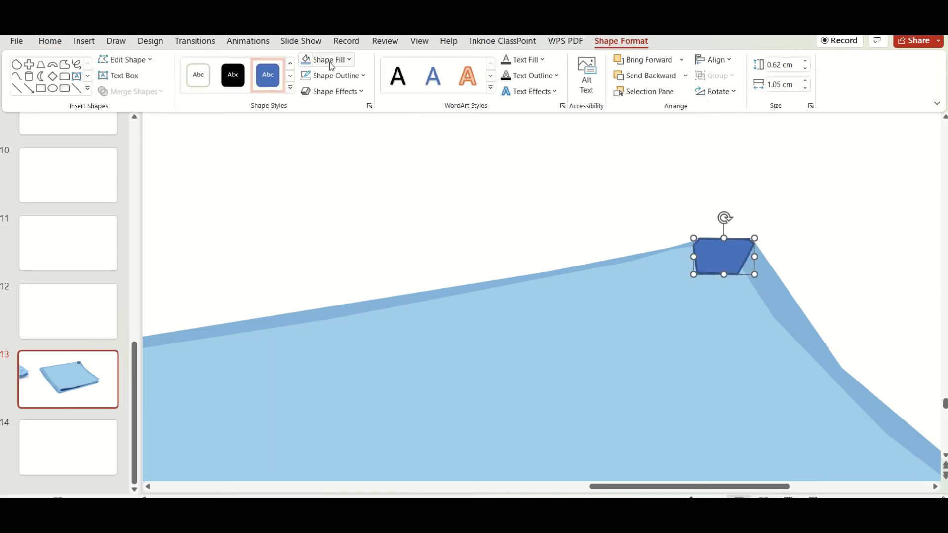
left_click(316, 60)
left_click(375, 267)
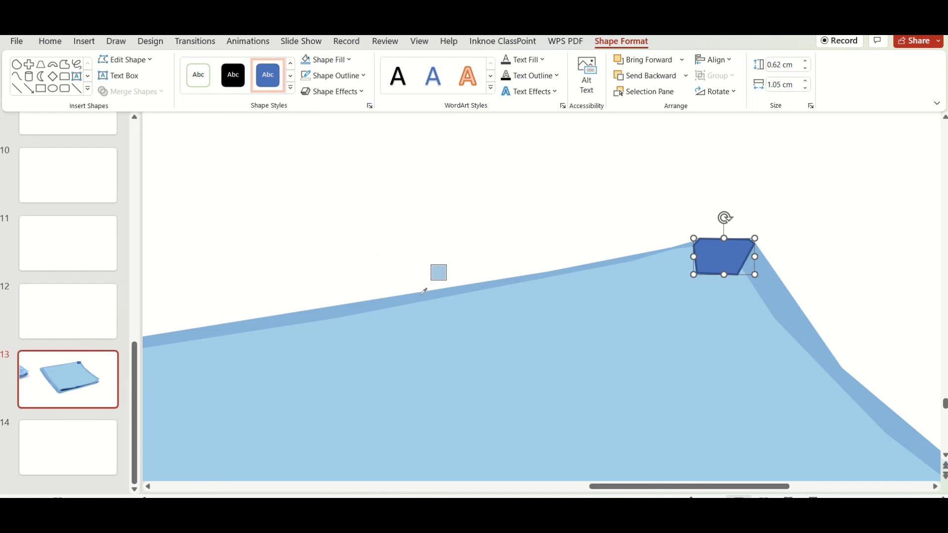
left_click(428, 290)
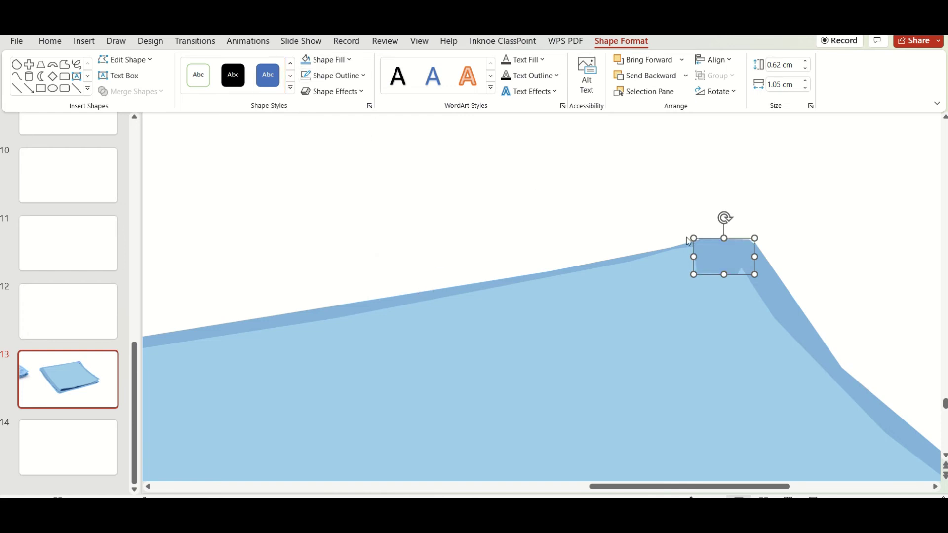
left_click(644, 75)
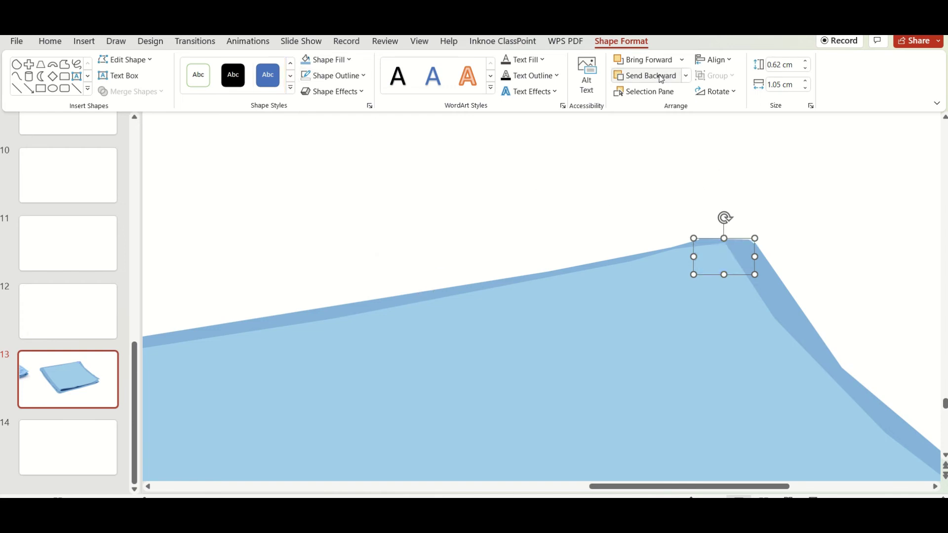
scroll(541, 297, "down", 3)
scroll(846, 489, "down", 3)
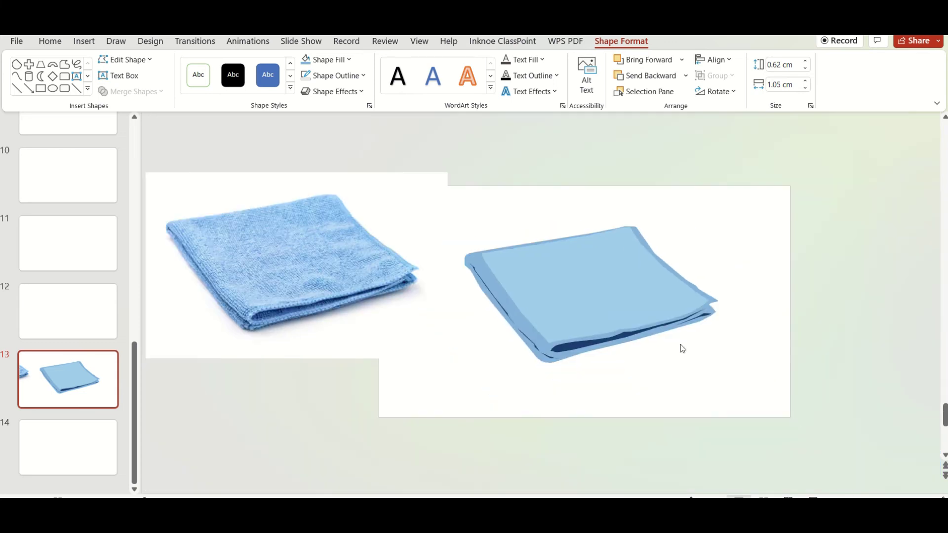
Step: Apply a Soft Edges variation to the towel's top-face shape
left_click(514, 269)
left_click(634, 42)
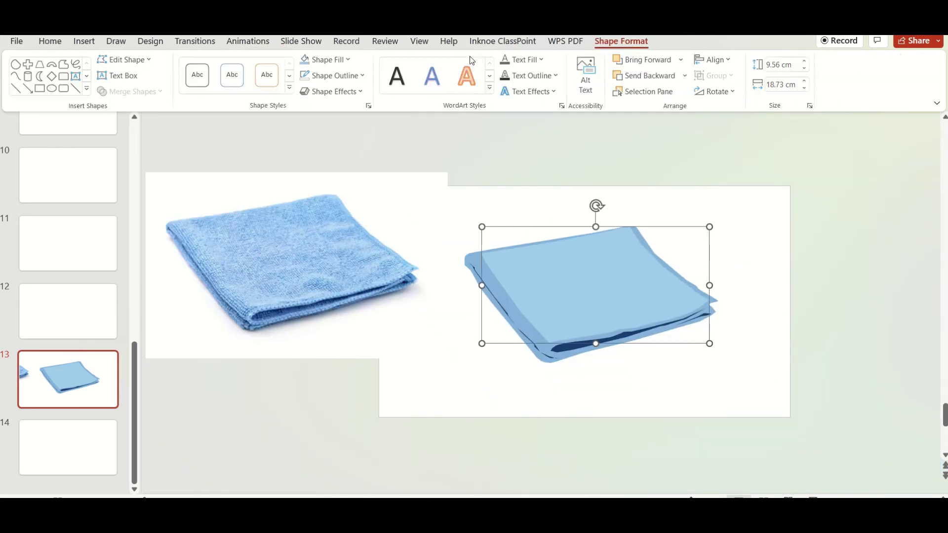
left_click(334, 92)
mouse_move(349, 234)
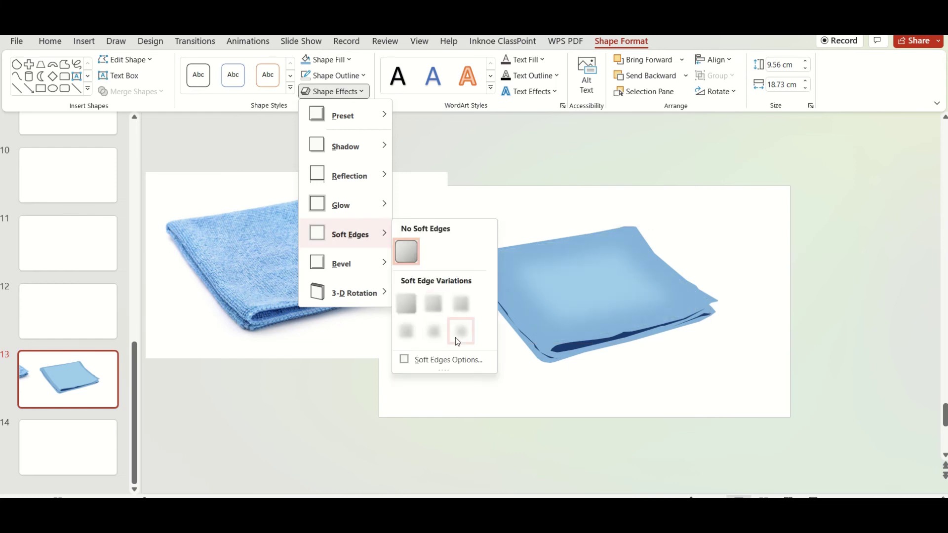
left_click(461, 331)
mouse_move(444, 187)
left_mouse_down()
mouse_move(353, 223)
mouse_move(415, 223)
left_mouse_up()
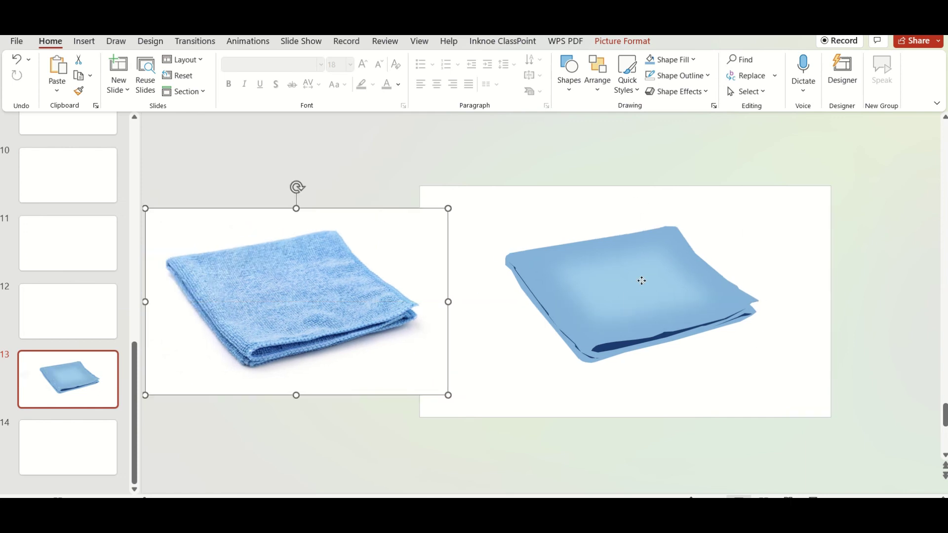
Step: Paste a duplicate exactly over the top face and set its Soft Edges to none
left_click(641, 281)
key("ctrl+c")
key("ctrl+v")
left_click_drag(643, 282, 638, 278)
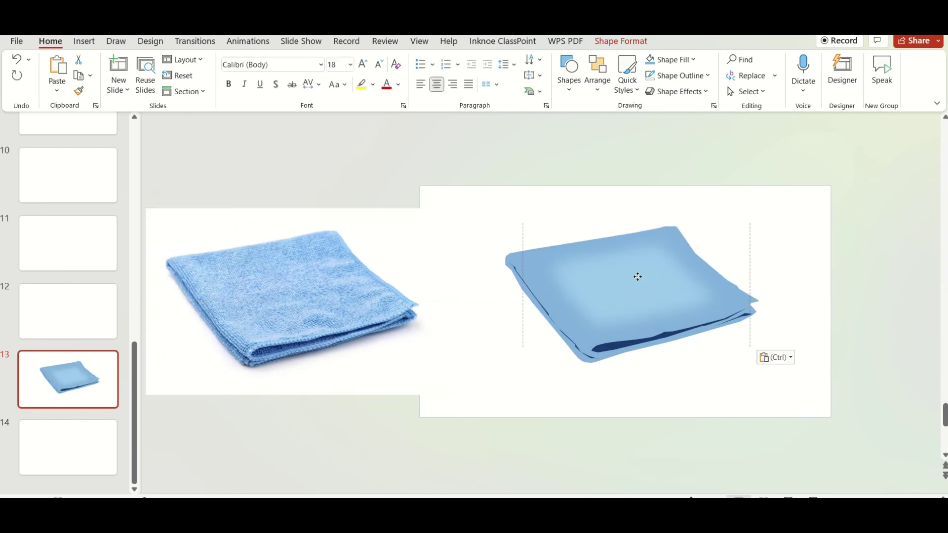
left_click(621, 41)
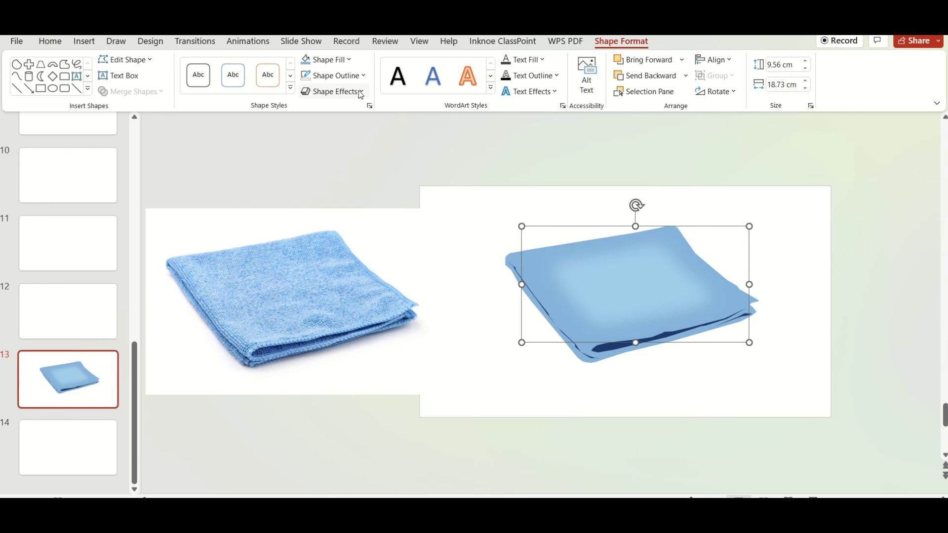
left_click(359, 95)
mouse_move(350, 234)
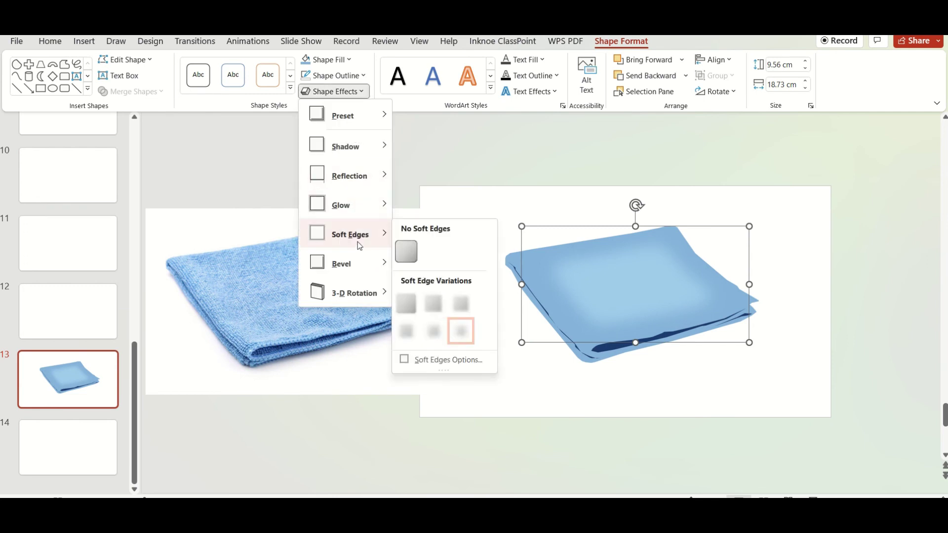
left_click(635, 286)
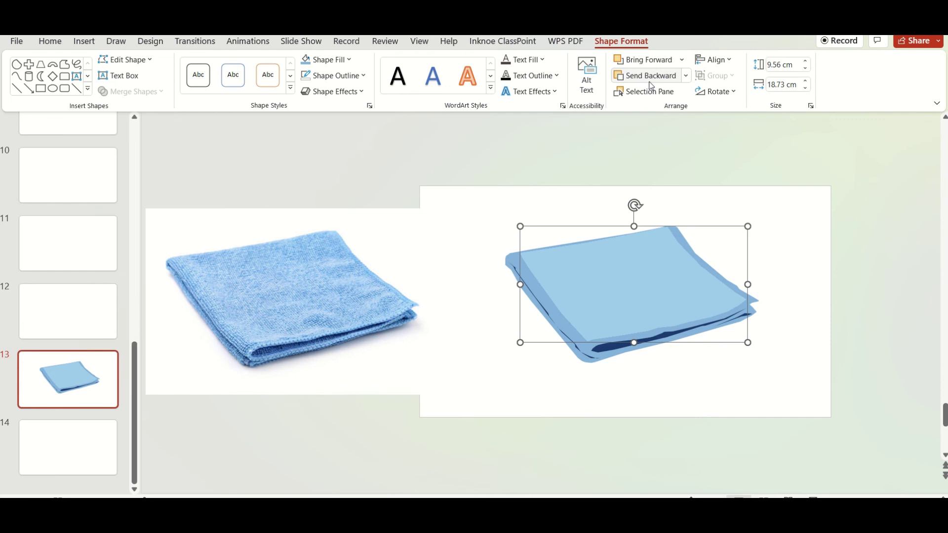
Step: Drag the blurred top-face layer back under the crisp copy, with fill transparency at 0%
right_click(669, 261)
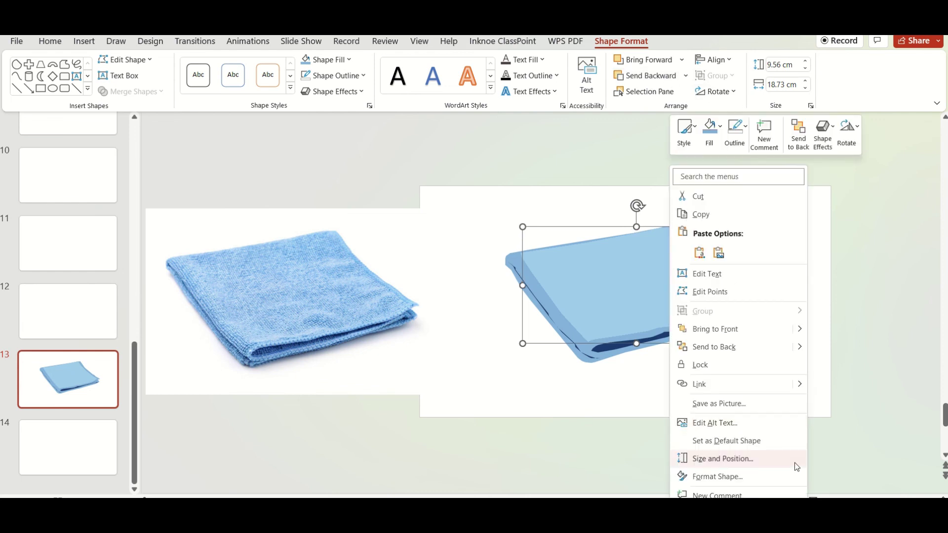
left_click(764, 477)
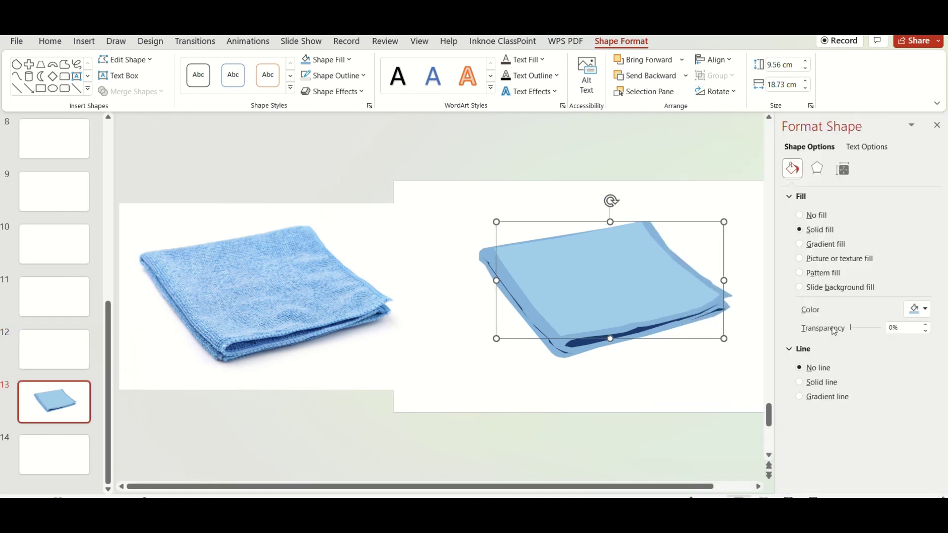
mouse_move(852, 328)
left_mouse_down()
mouse_move(868, 327)
mouse_move(821, 332)
left_mouse_up()
left_click(701, 368)
left_click(550, 262)
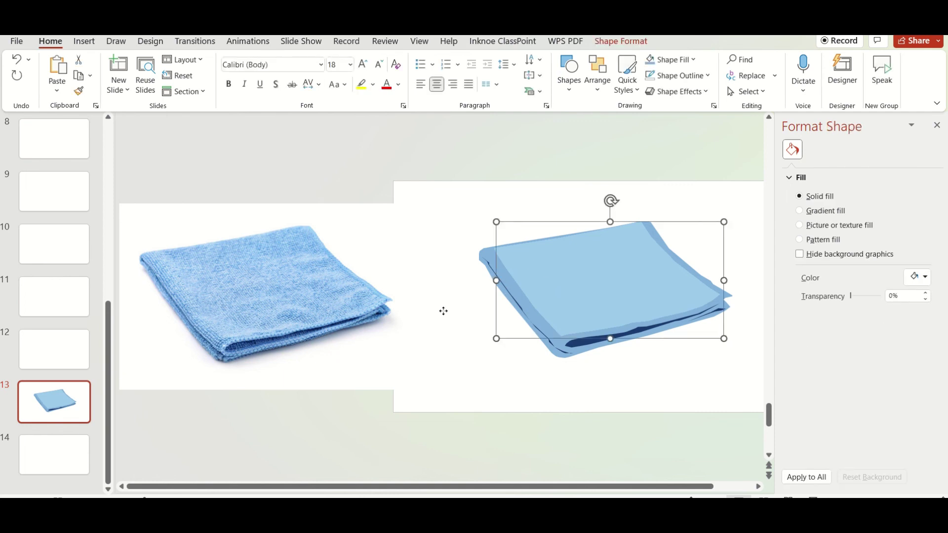
key("ctrl+v")
left_click(607, 277)
left_click_drag(851, 327, 862, 328)
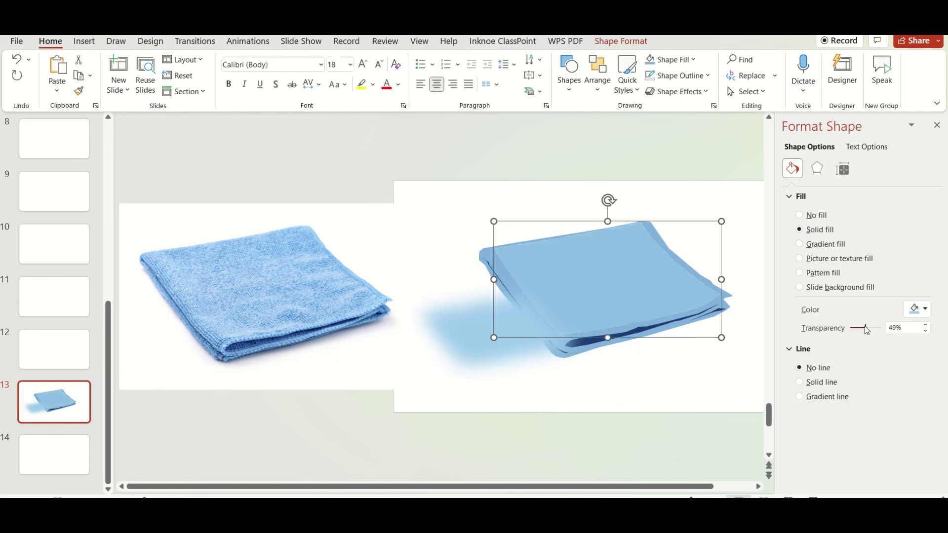
left_click_drag(474, 356, 544, 293)
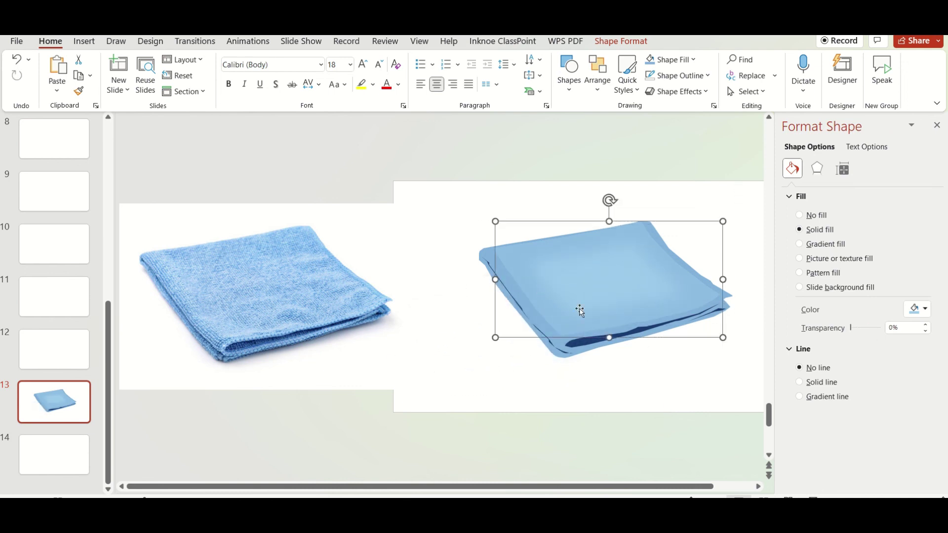
left_click(491, 249)
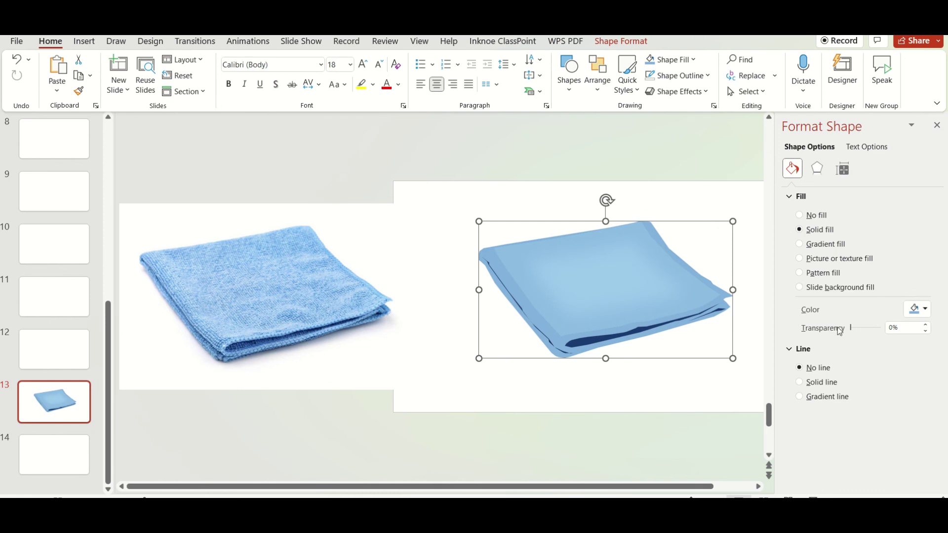
Step: Select the towel drawing's shapes, then slide the reference photo right to sit beside the finished towel
left_click(757, 373)
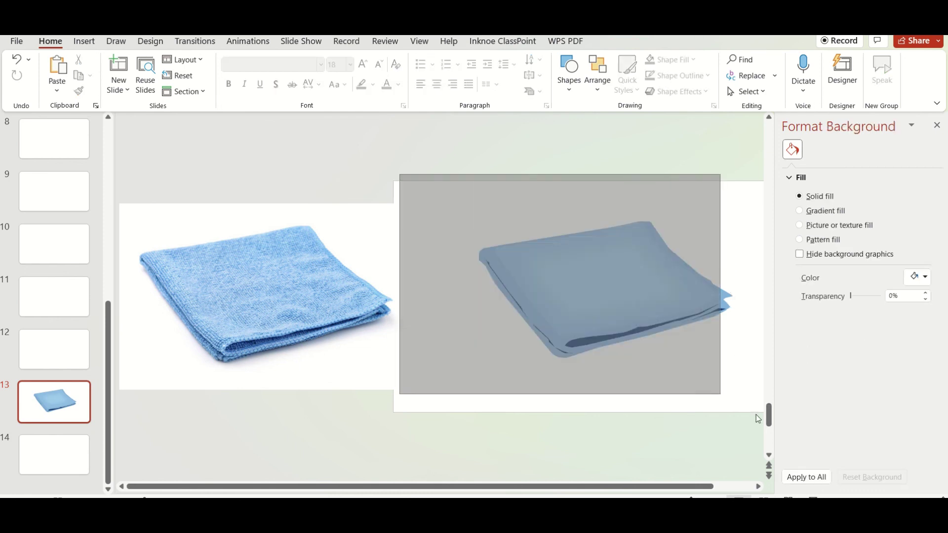
left_click_drag(758, 419, 740, 402)
left_click_drag(258, 309, 321, 313)
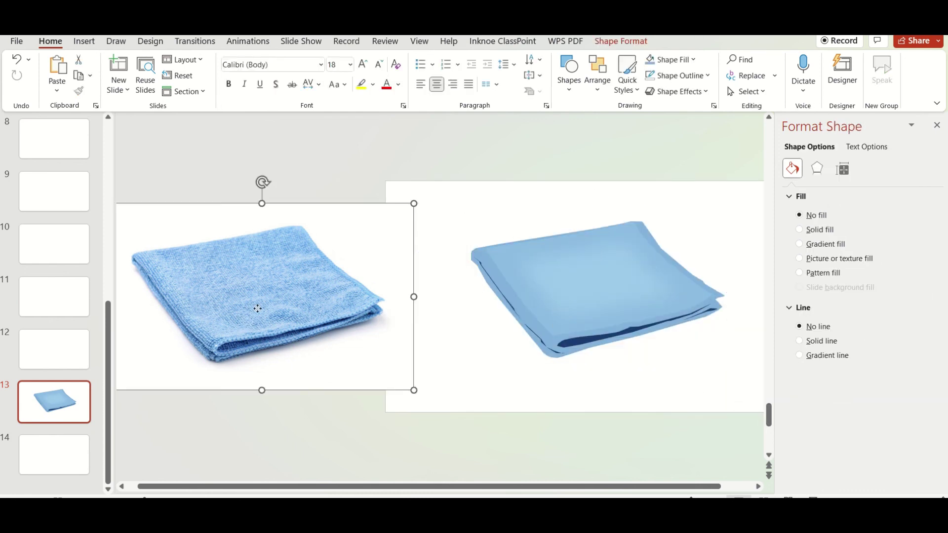